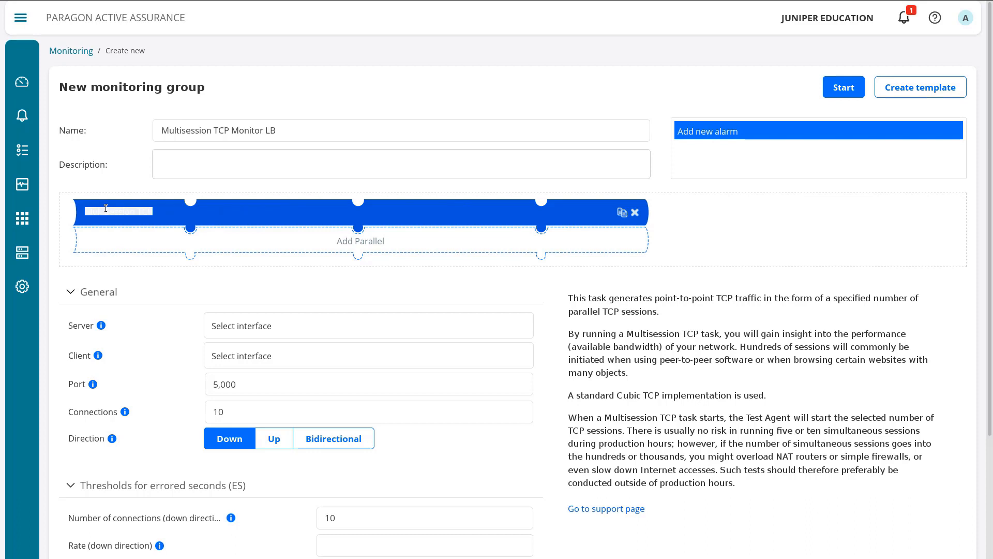
Assign TA-1: eth1 as the server interface and TA-2: eth1 as the client interface for the Multisession TCP task.
double_click(144, 212)
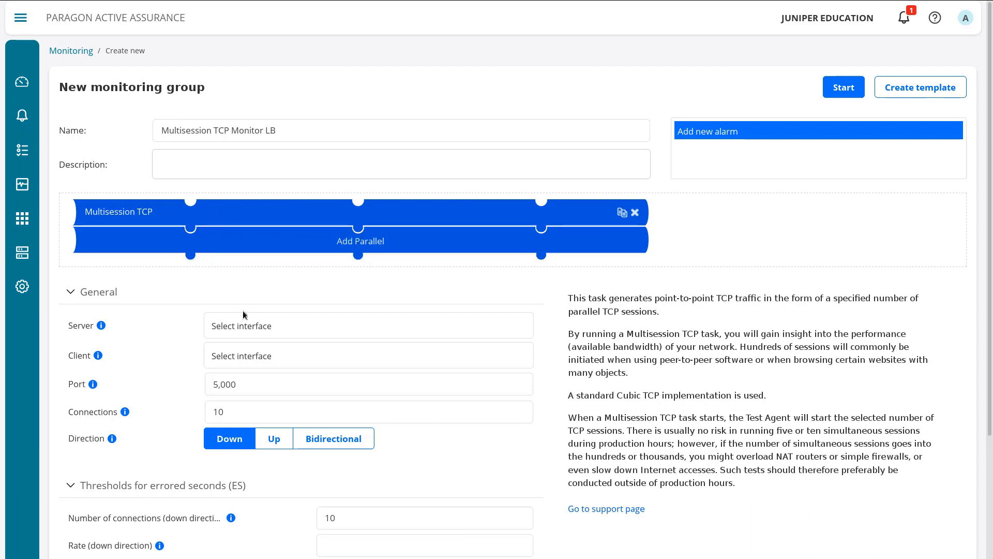
left_click(252, 325)
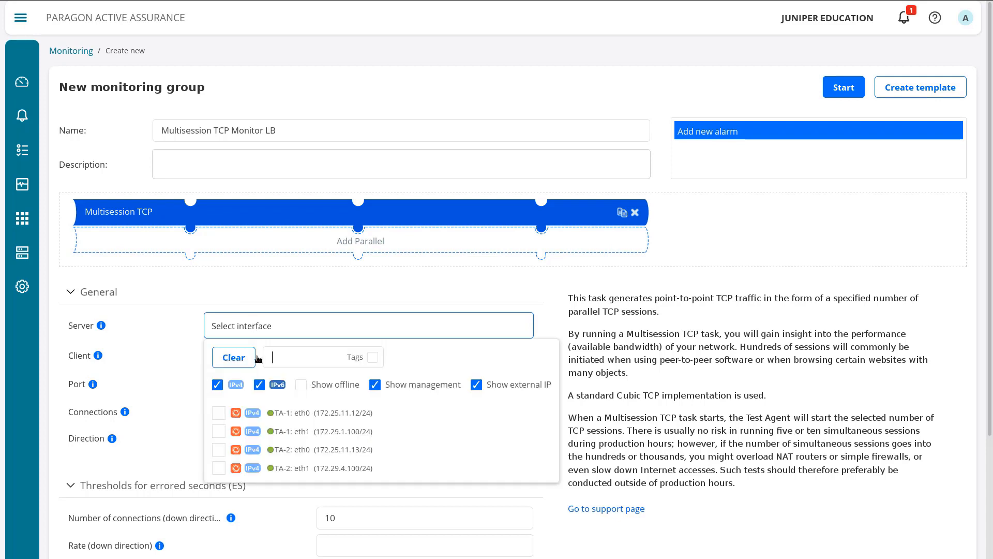
left_click(219, 431)
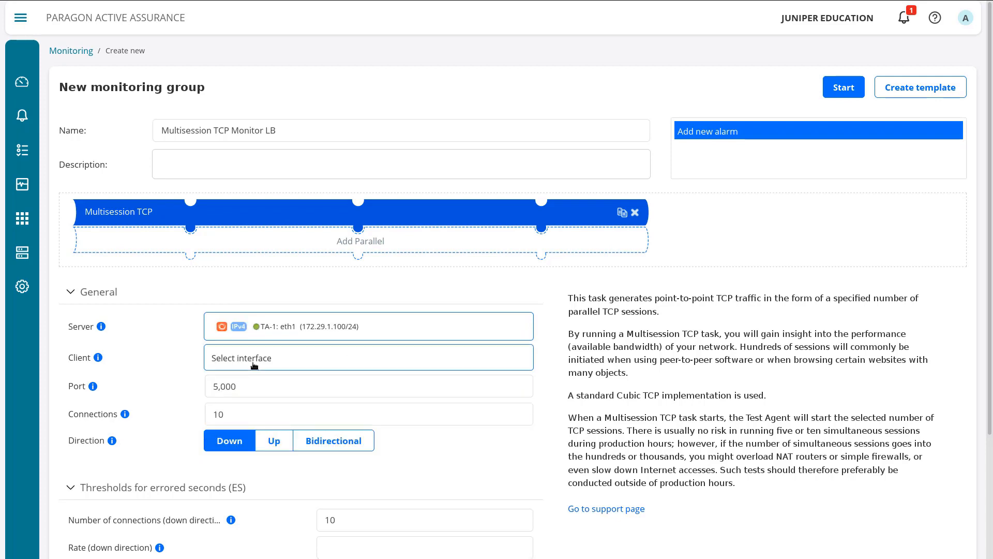
left_click(254, 365)
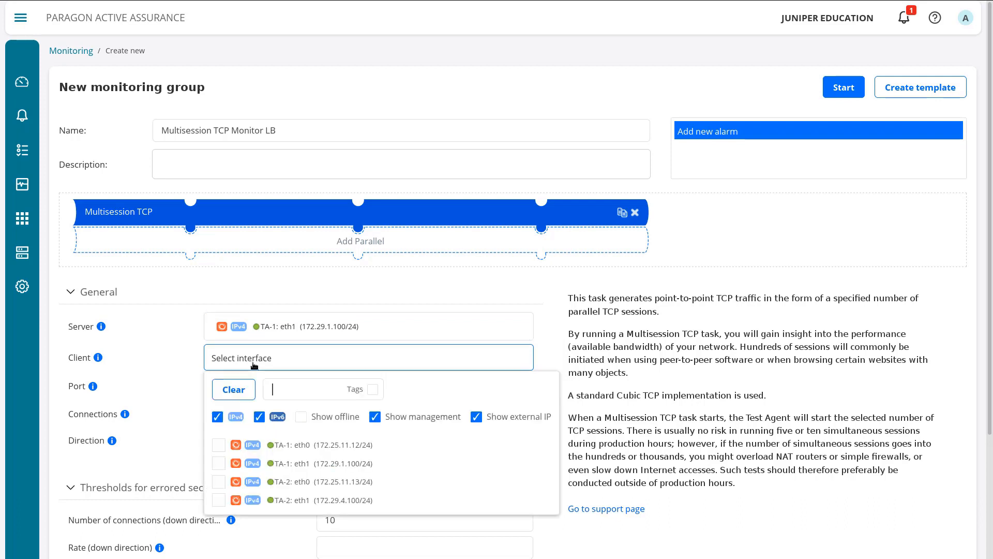
left_click(218, 500)
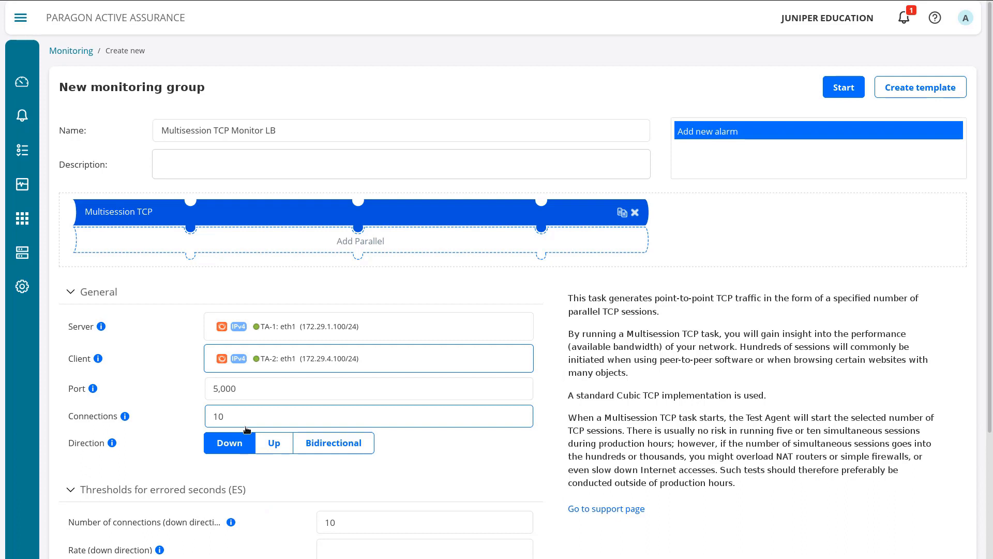
Set the task's number of connections to 20 and make the traffic direction Bidirectional.
left_click(253, 395)
left_click(246, 418)
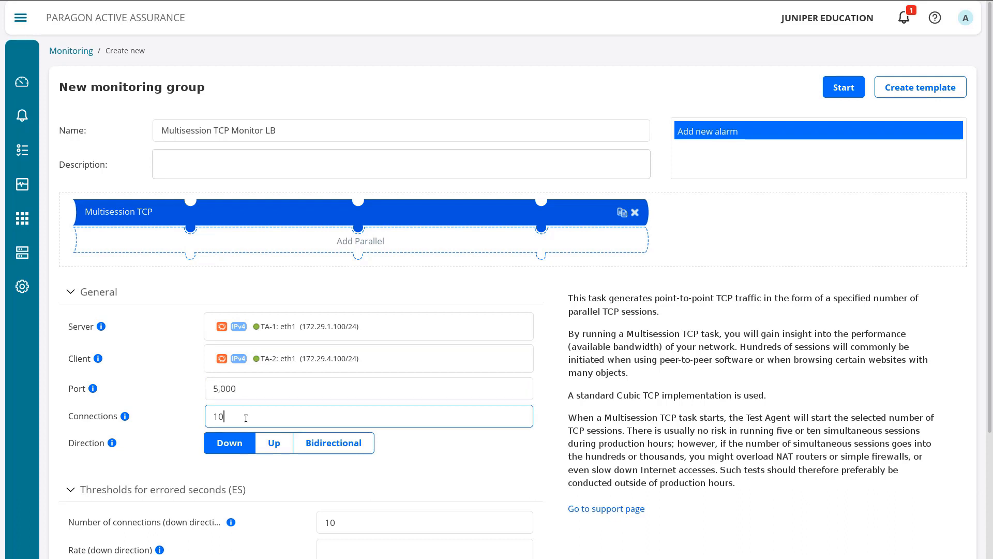
key("BackSpace")
key("BackSpace")
type("20")
left_click(341, 443)
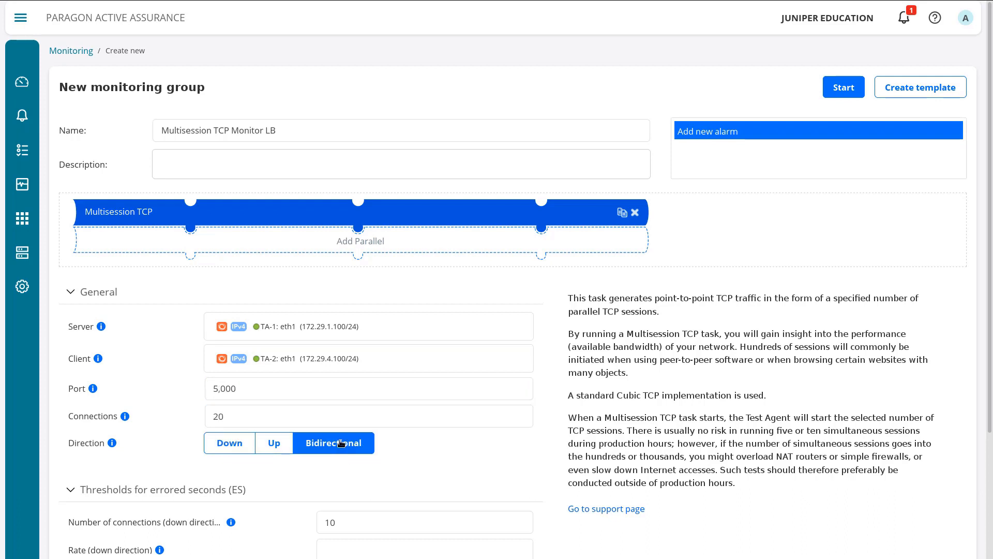
left_click(238, 416)
left_click(190, 412)
Set the down-direction errored-seconds thresholds to 15 connections and a rate of 100.
scroll(425, 445, "down", 2)
scroll(425, 445, "down", 1)
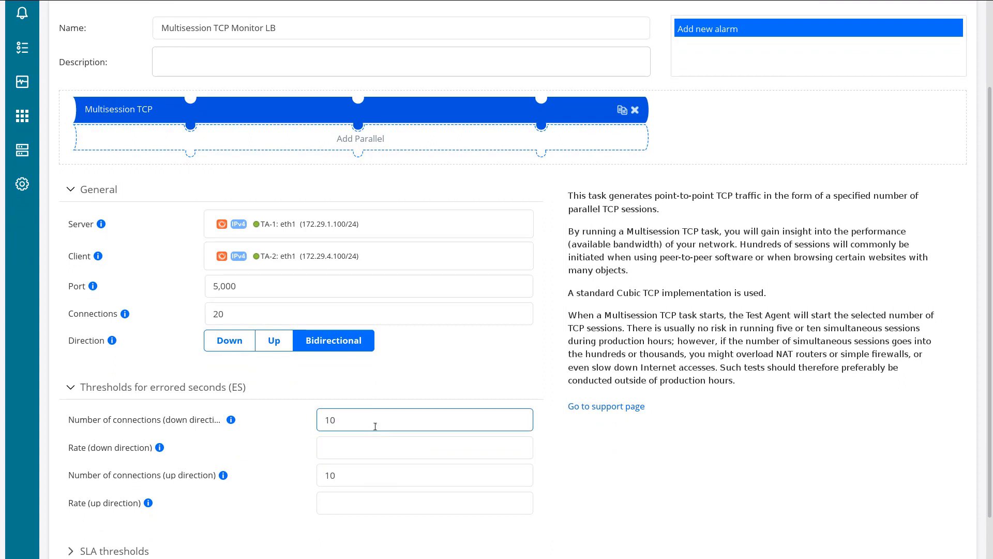
left_click_drag(375, 424, 285, 417)
type("20")
key("BackSpace")
key("BackSpace")
type("15")
left_click(346, 443)
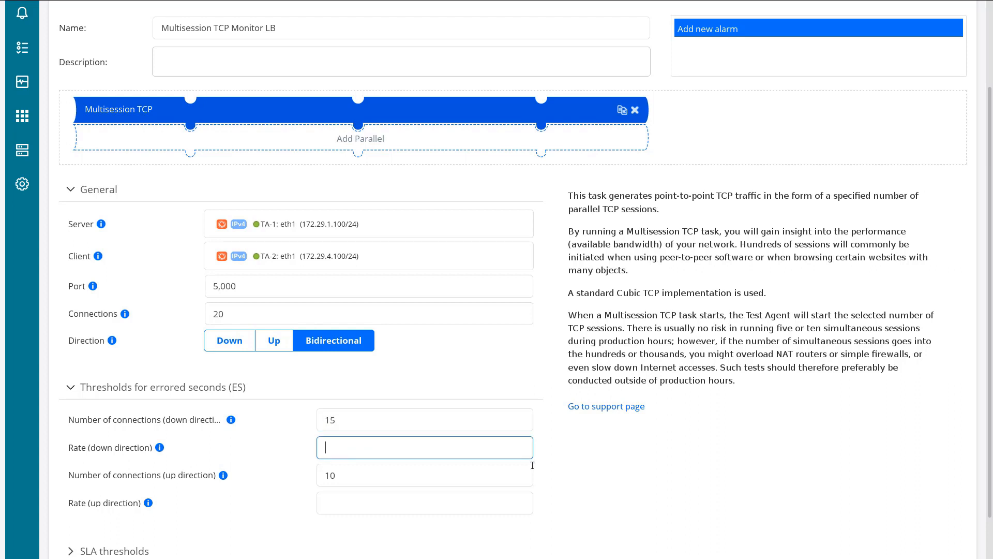
type("100")
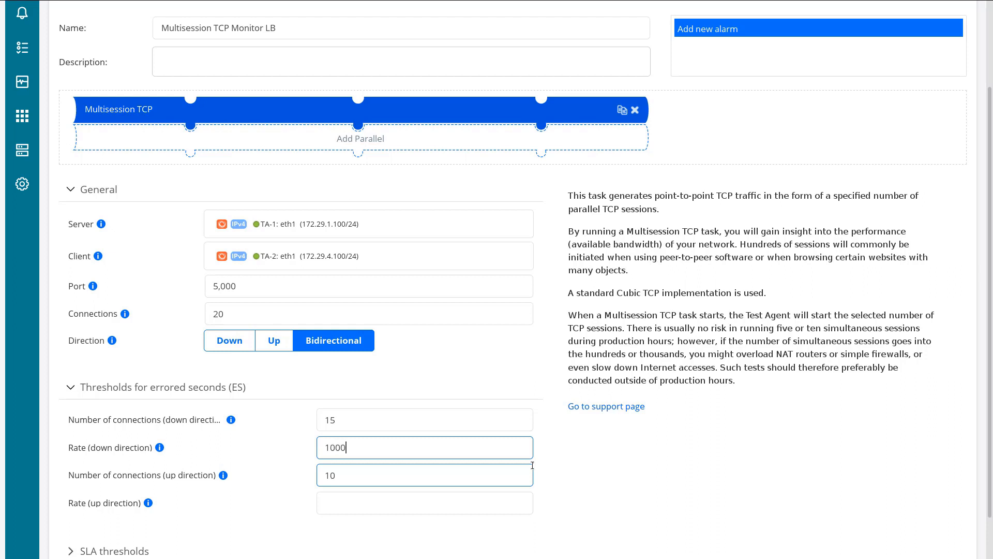
Set the up-direction errored-seconds thresholds to 15 connections and a rate of 100.
left_click_drag(377, 472, 173, 456)
type("15")
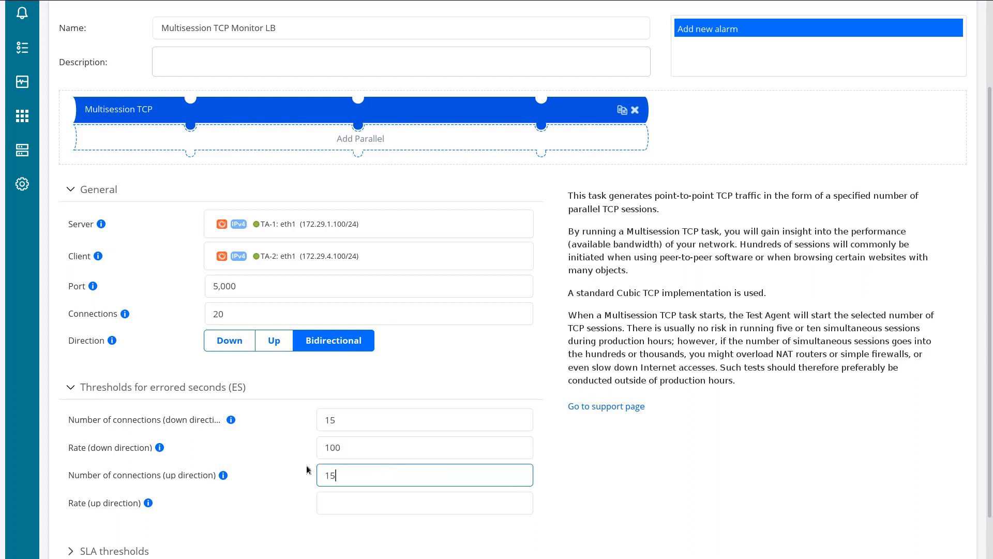
left_click(341, 504)
type("100")
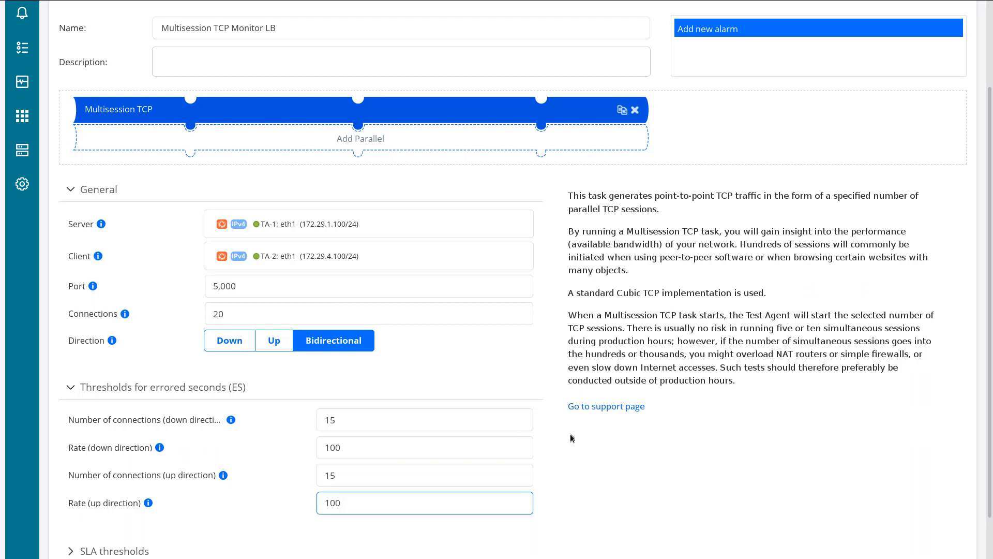
Expand the SLA thresholds and review the Good and Acceptable SLA percentages.
scroll(565, 489, "down", 1)
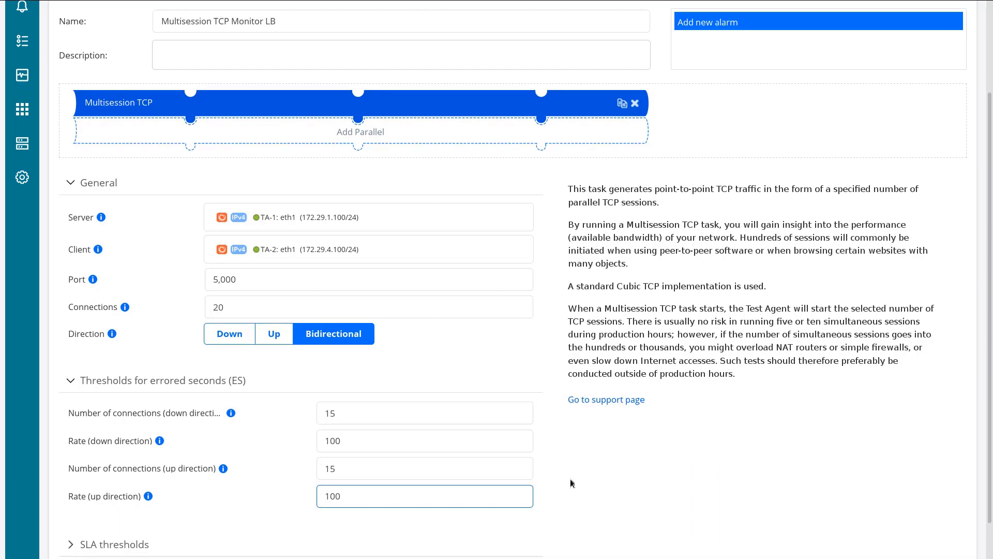
left_click(69, 504)
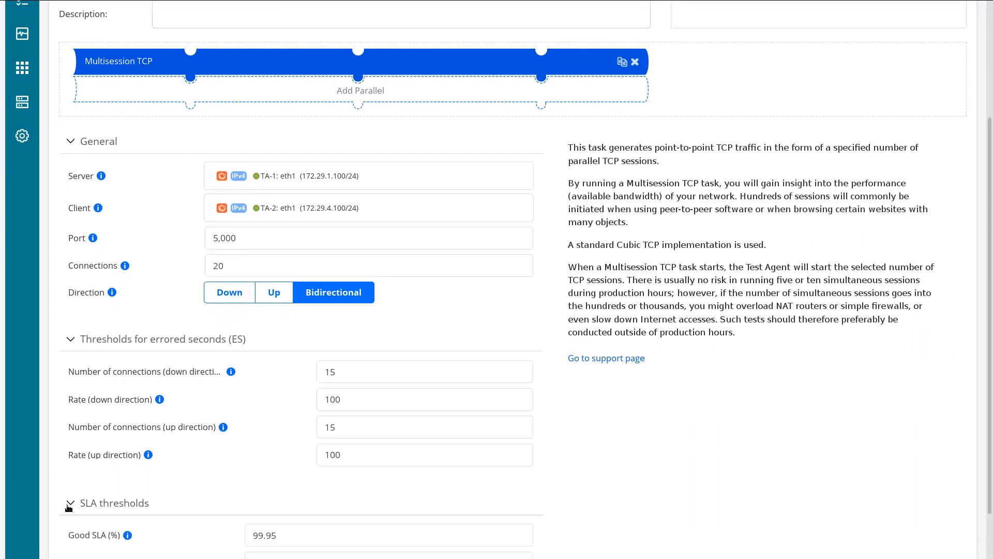
scroll(293, 458, "down", 1)
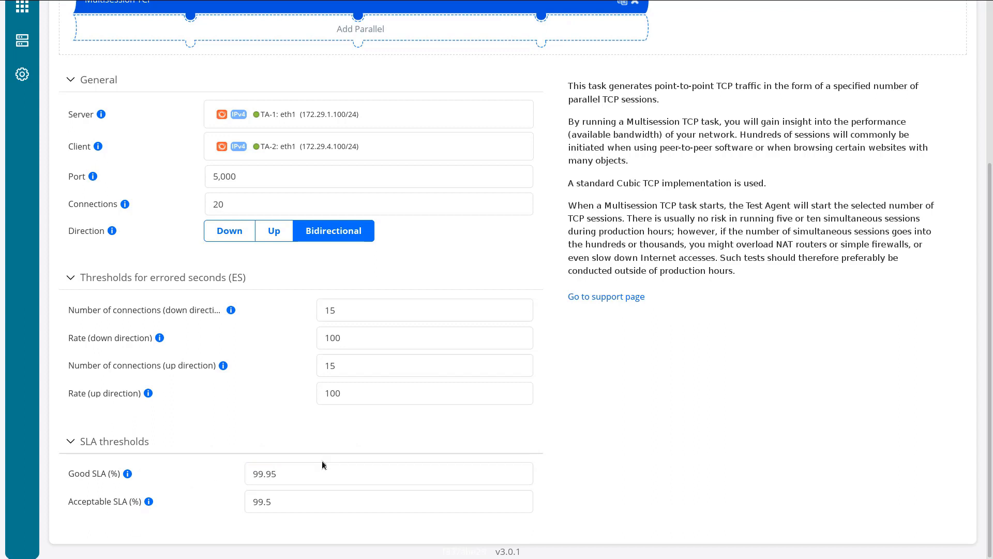
left_click(250, 477)
left_click(77, 441)
Start the new monitoring group without periodic reports.
scroll(554, 440, "up", 3)
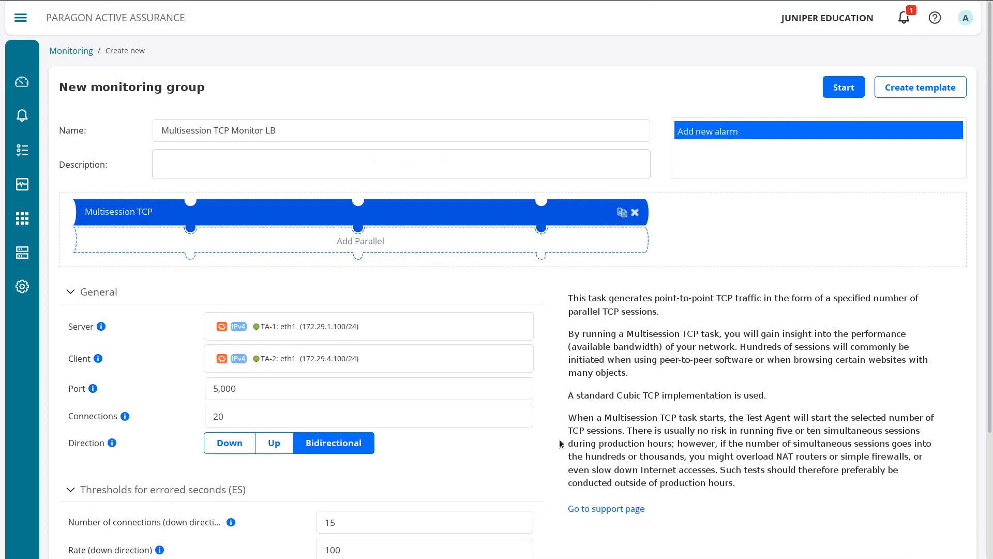
left_click(843, 88)
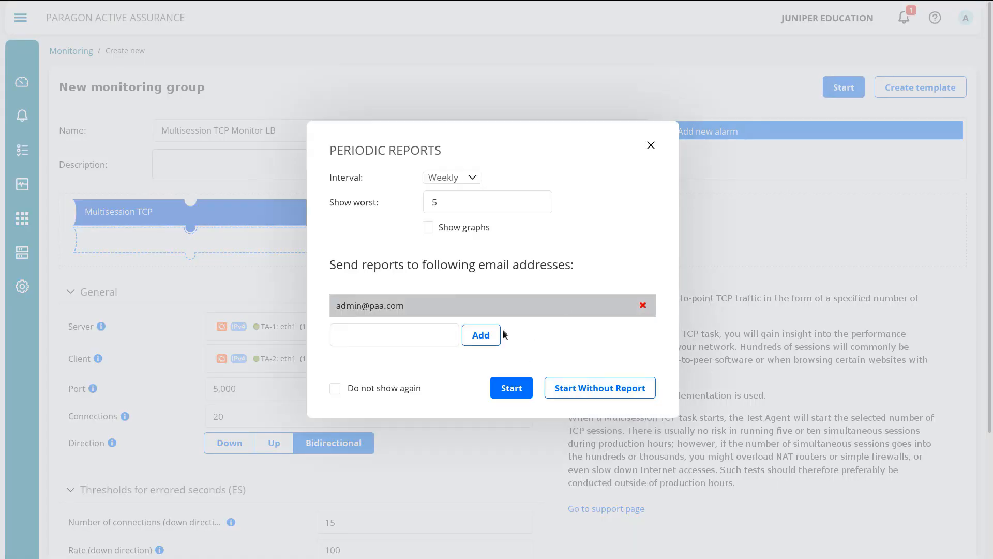
left_click(600, 389)
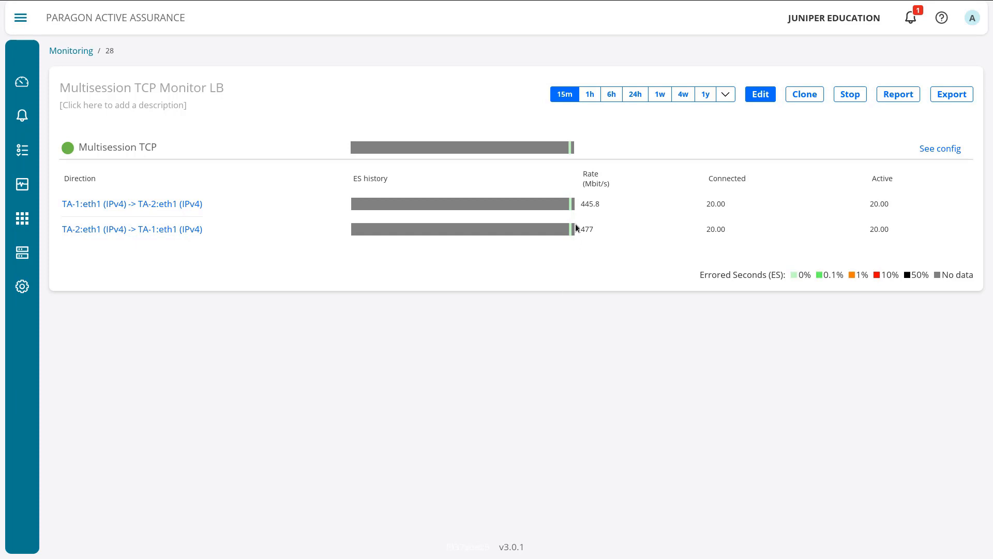
Open the result graph for TA-1:eth1 to TA-2:eth1 and include the Active connections series.
mouse_move(574, 236)
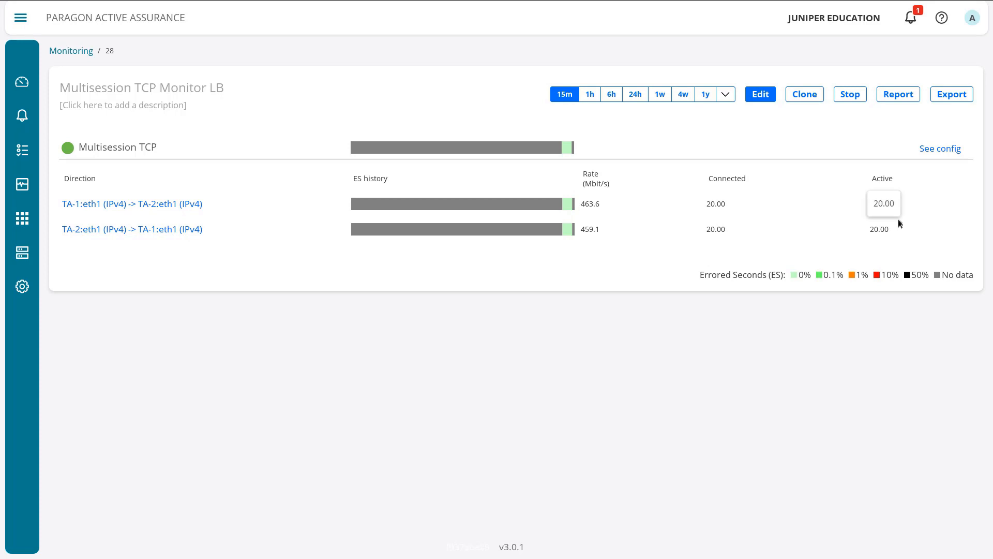
left_click(168, 204)
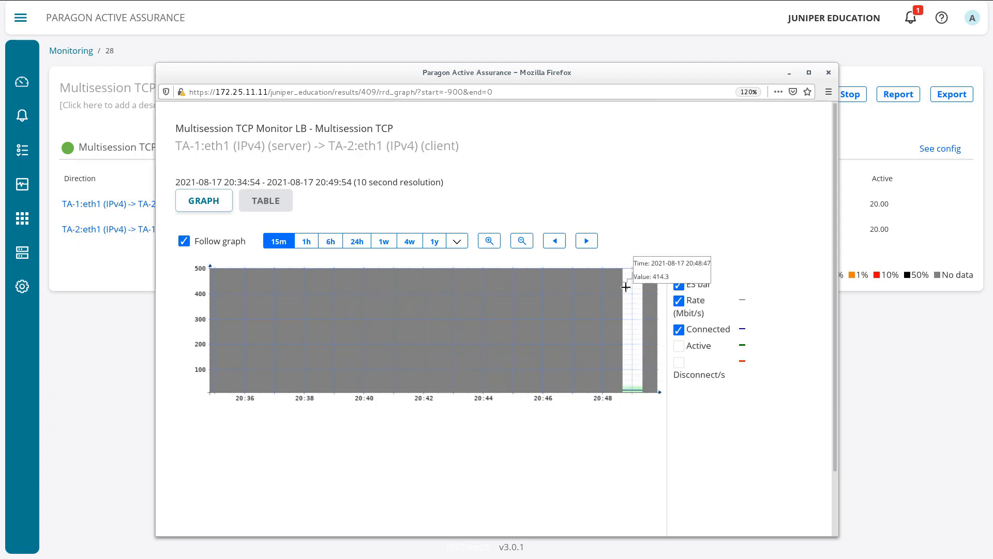
left_click(679, 346)
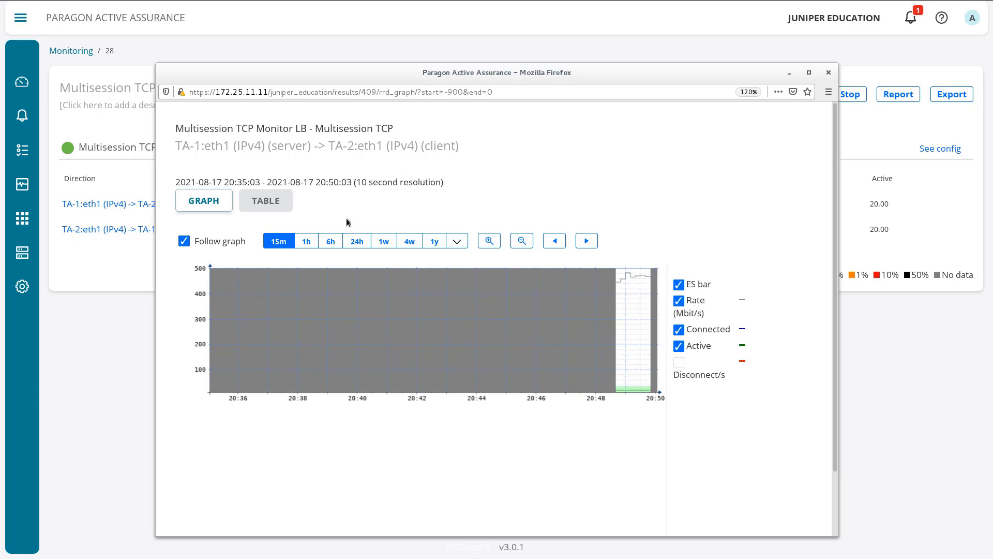
Examine the TA-1:eth1 to TA-2:eth1 results as a table showing all rows, return to the graph, and close the results window.
left_click(275, 202)
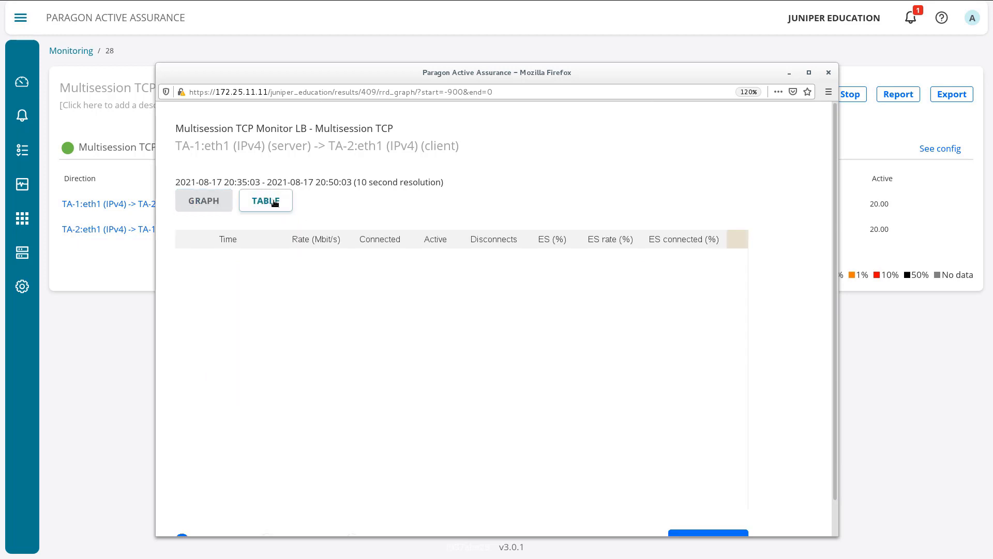
scroll(408, 346, "down", 1)
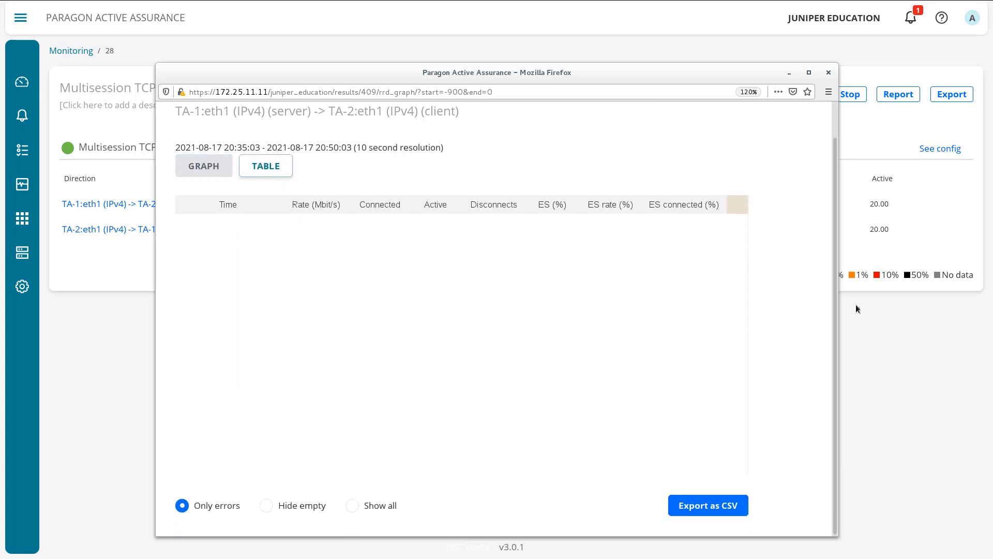
left_click(351, 506)
scroll(529, 250, "down", 10)
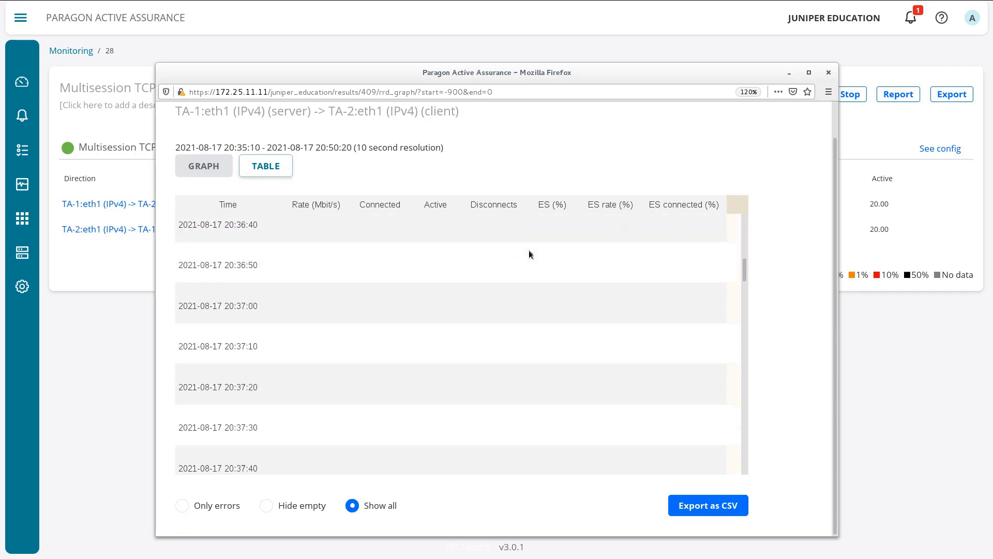
scroll(529, 251, "down", 10)
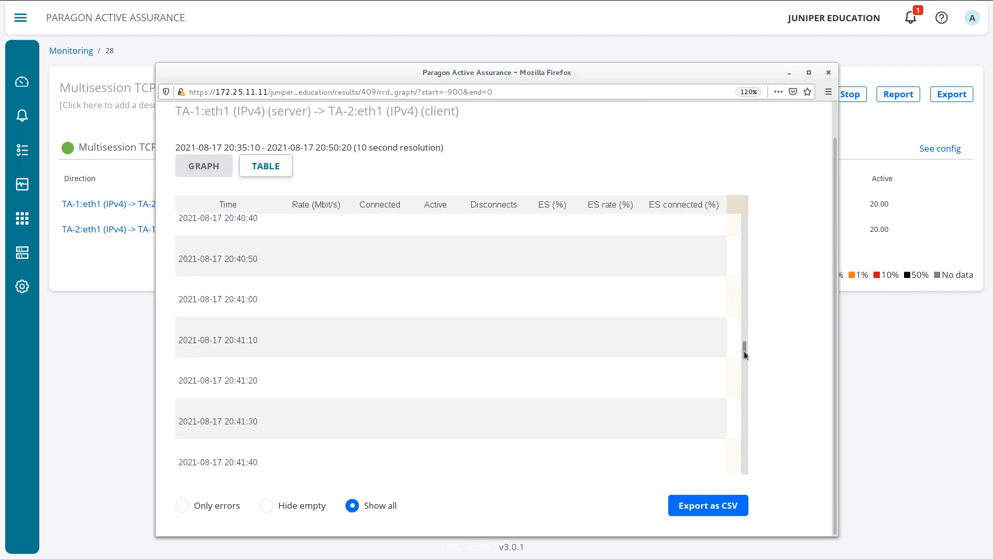
left_click_drag(744, 348, 738, 444)
scroll(698, 403, "down", 3)
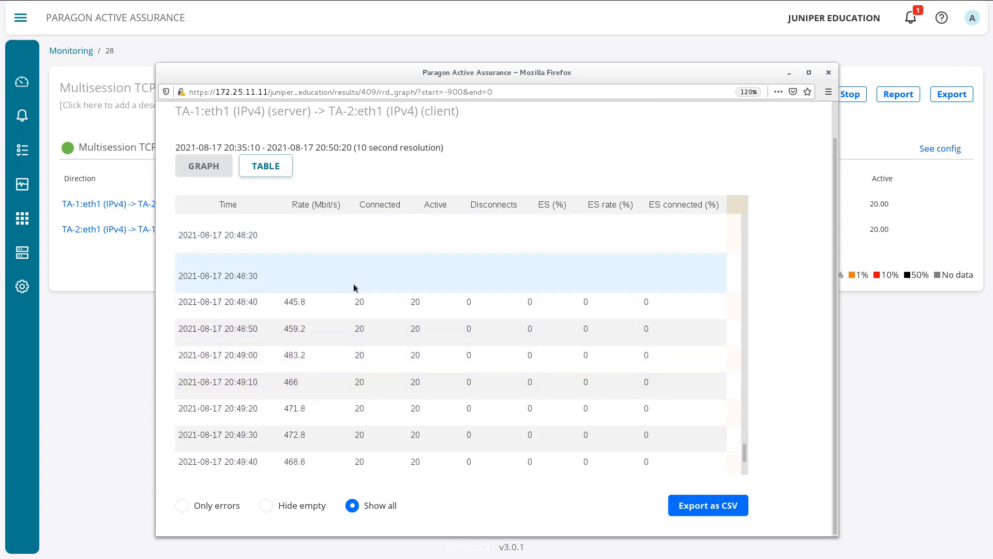
scroll(357, 294, "down", 3)
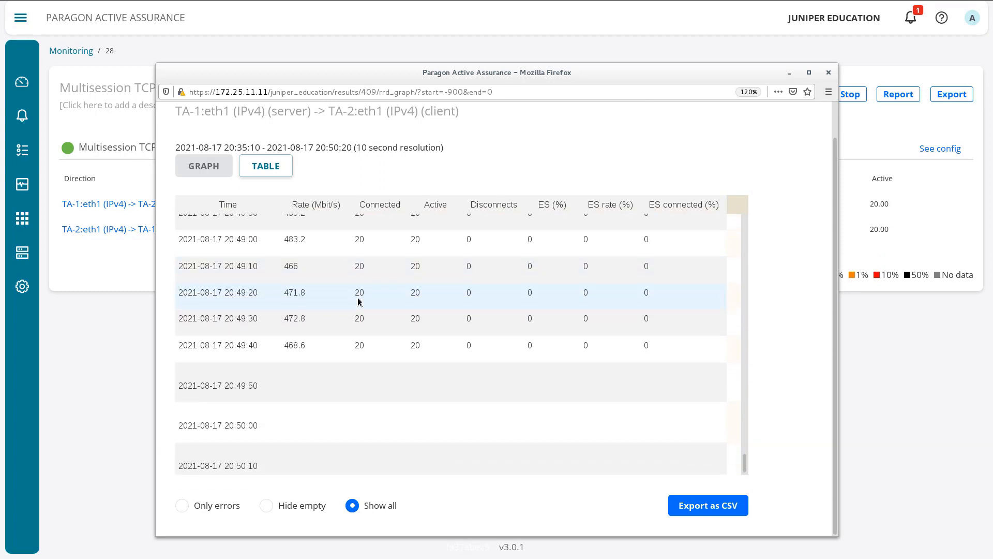
scroll(321, 289, "up", 2)
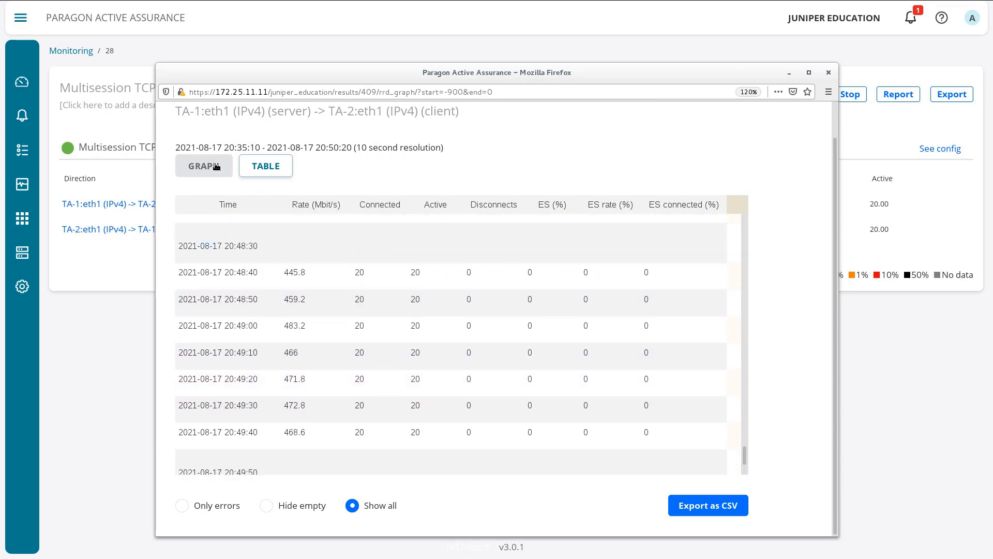
left_click(216, 166)
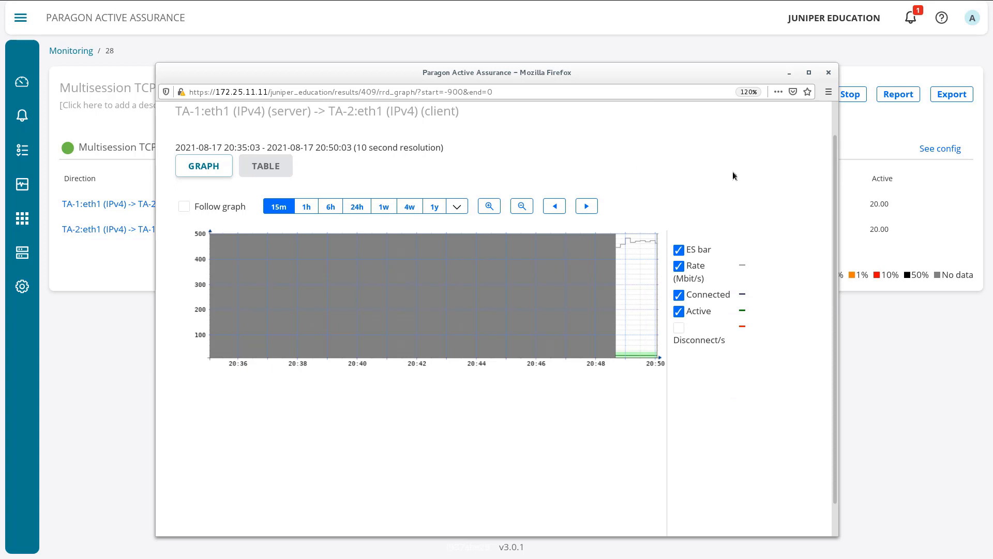
left_click(829, 74)
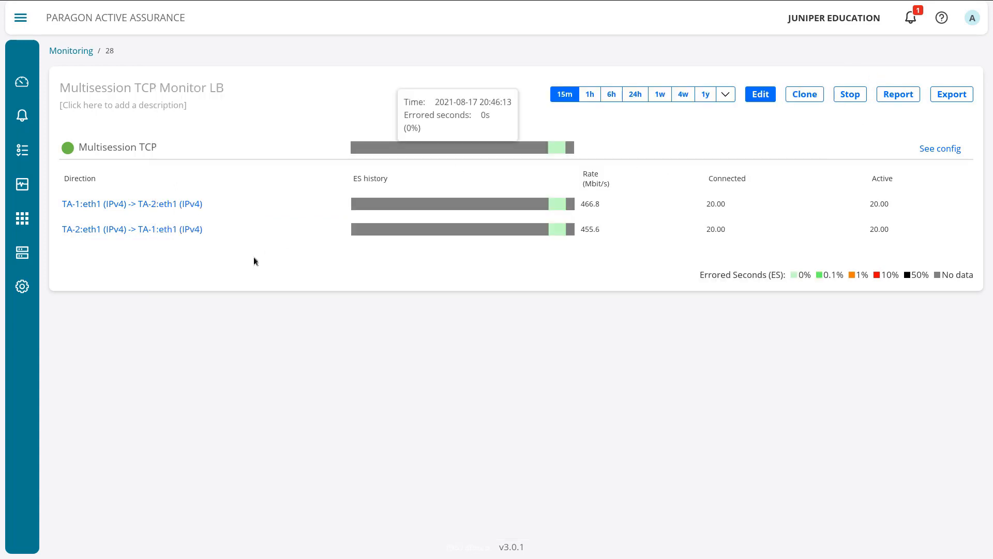
View the result graph for the TA-2:eth1 to TA-1:eth1 direction and close its window.
left_click(151, 232)
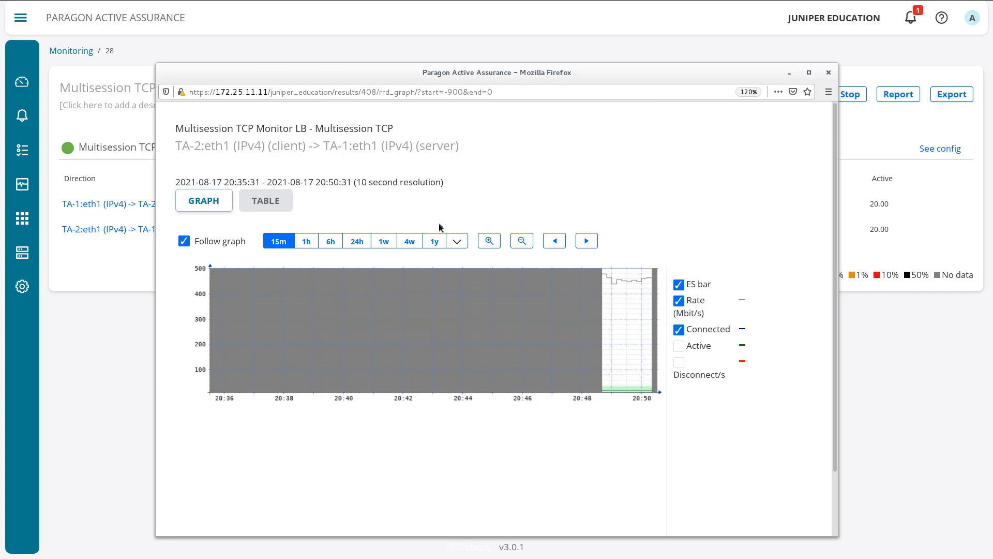
left_click(828, 71)
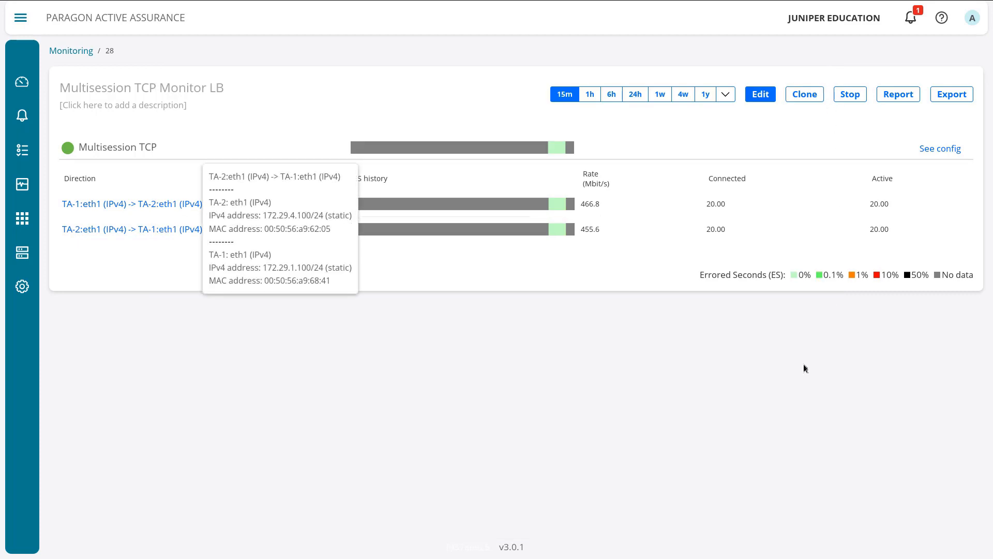